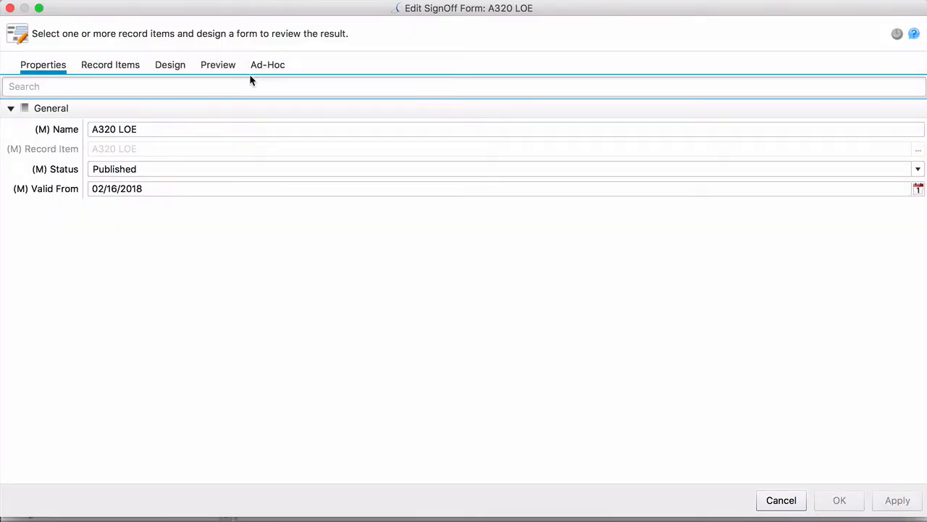
Open the form's design and widen the ITERATOR1 panel to about 550
{"action": "left_click", "coordinate": [172, 65]}
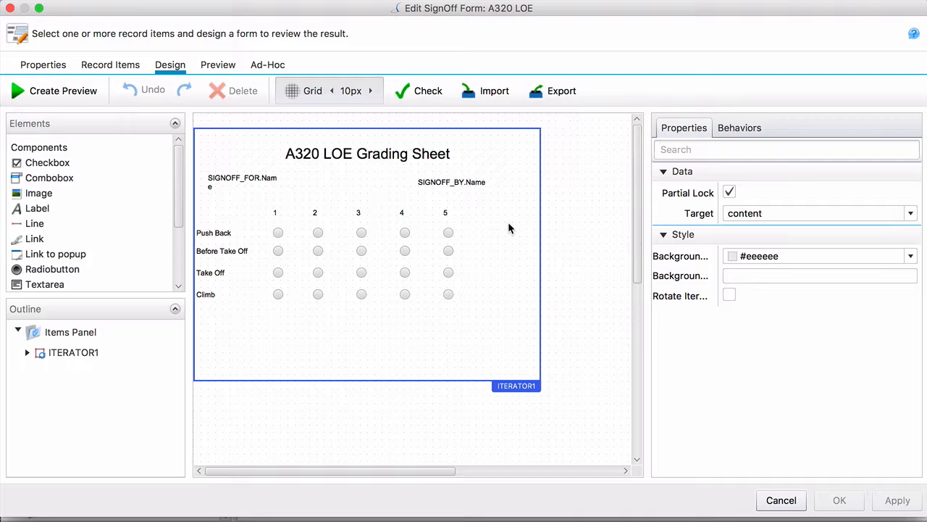
{"action": "left_click", "coordinate": [529, 224]}
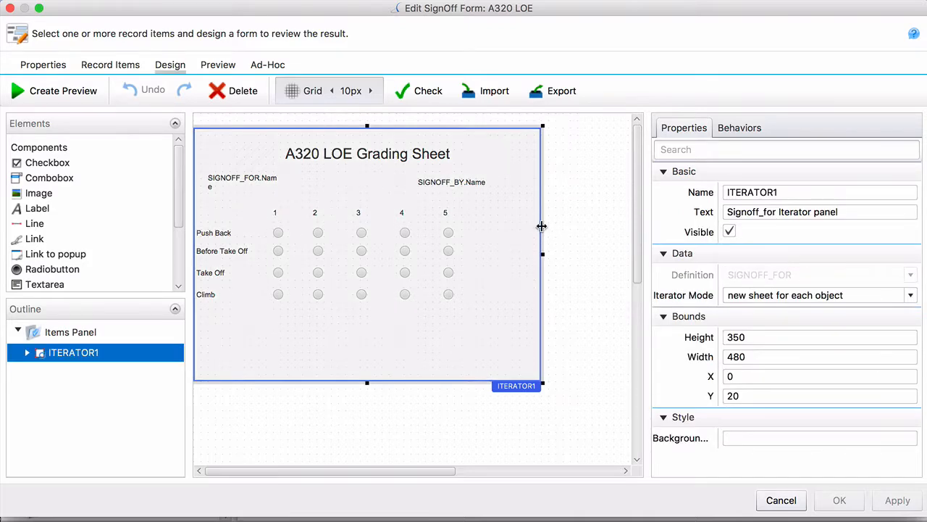
{"action": "left_click_drag", "start_coordinate": [542, 226], "coordinate": [592, 226]}
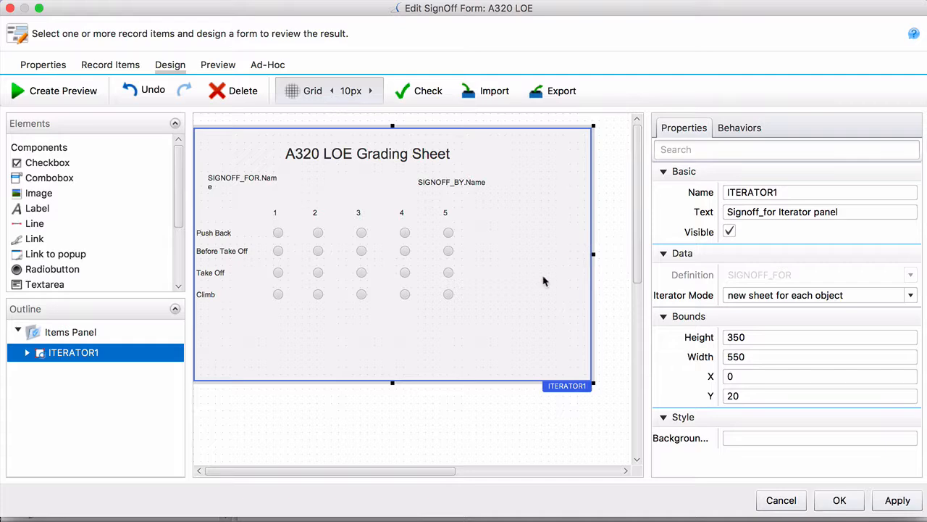
{"action": "left_click", "coordinate": [350, 406]}
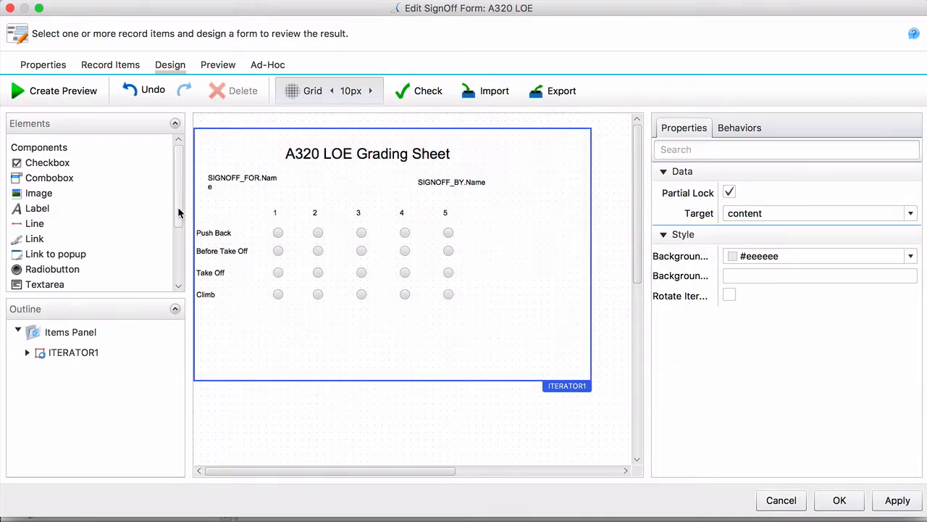
Add a textbox at the end of the Push Back row, beside grade 5, and clear its default text
{"action": "left_click_drag", "start_coordinate": [178, 211], "coordinate": [179, 258]}
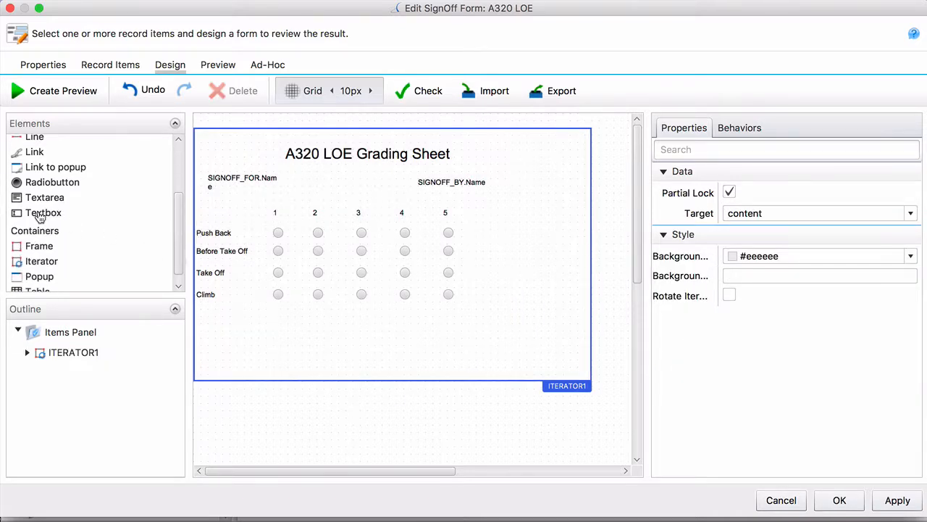
{"action": "left_click_drag", "start_coordinate": [63, 220], "coordinate": [498, 230]}
{"action": "double_click", "coordinate": [801, 273]}
{"action": "key", "text": "BackSpace"}
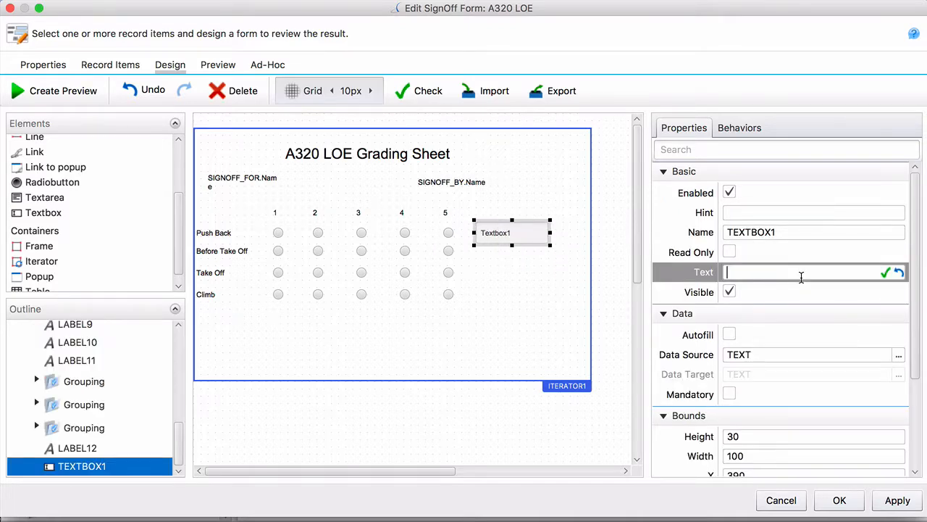
{"action": "left_click", "coordinate": [566, 265]}
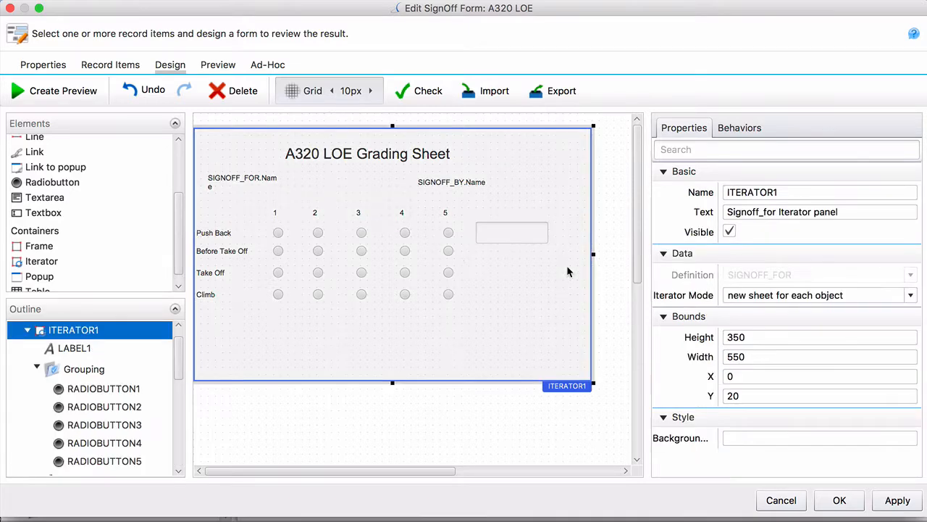
Add a behavior to the Push Back grade 3 radio button that makes TEXTBOX1 mandatory when the button is selected
{"action": "left_click", "coordinate": [366, 234]}
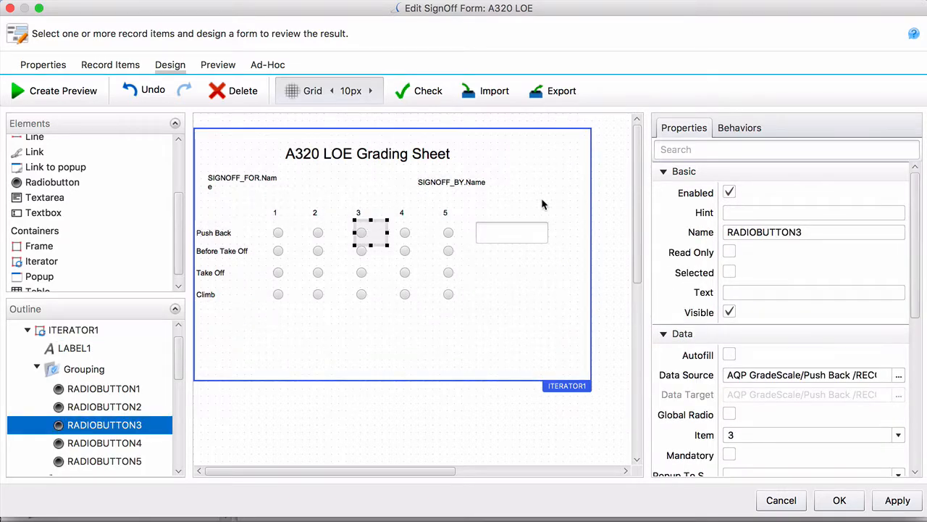
{"action": "left_click", "coordinate": [745, 134]}
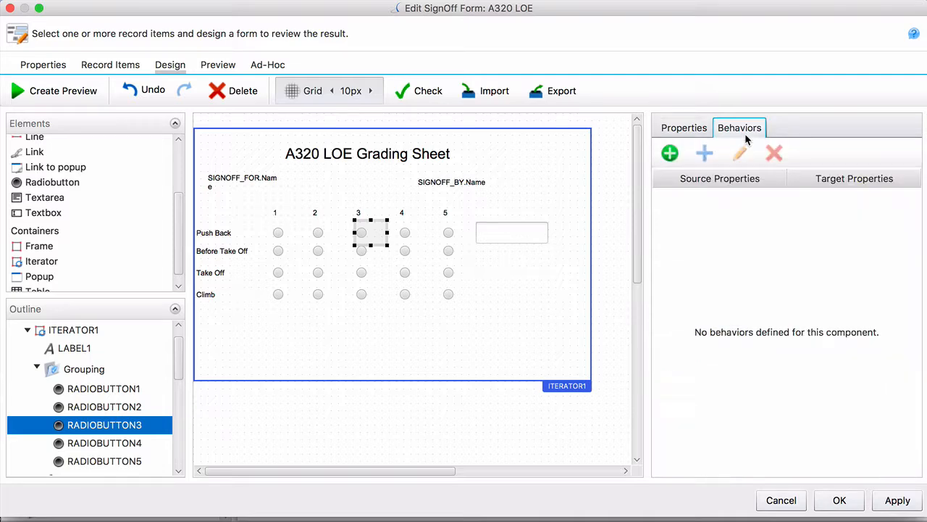
{"action": "left_click", "coordinate": [670, 155]}
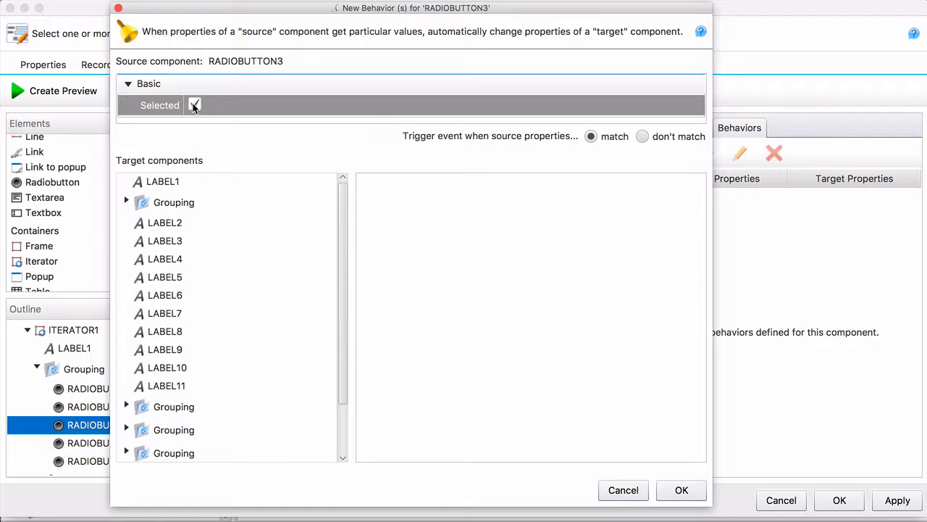
{"action": "left_click_drag", "start_coordinate": [343, 204], "coordinate": [339, 267]}
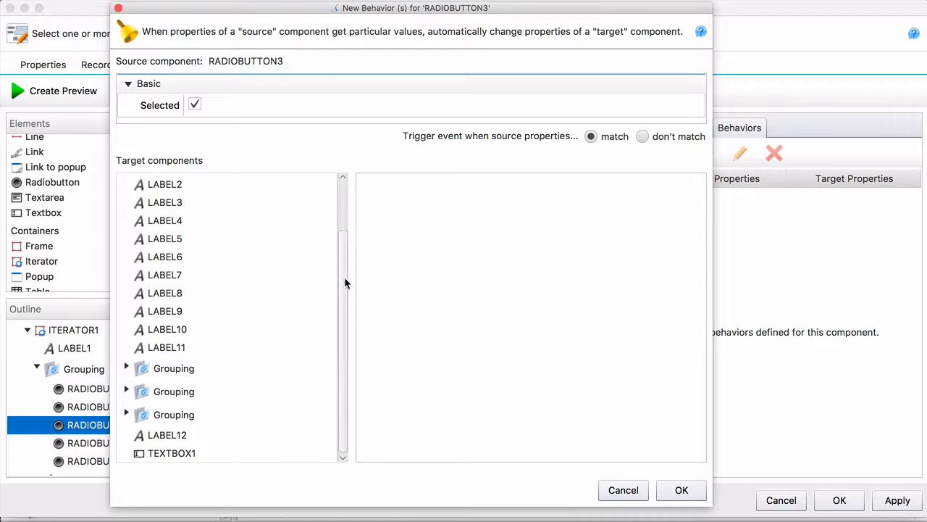
{"action": "left_click", "coordinate": [181, 454]}
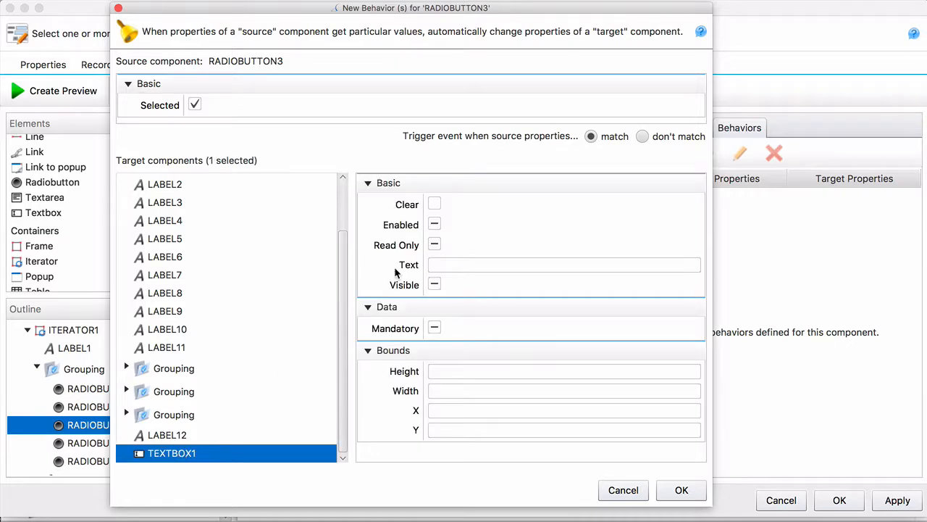
{"action": "left_click", "coordinate": [435, 328]}
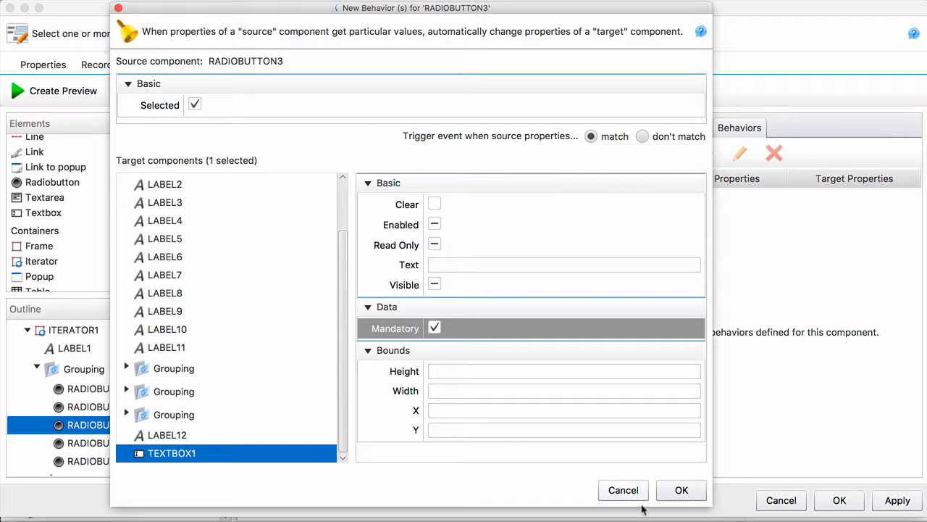
{"action": "left_click", "coordinate": [682, 491]}
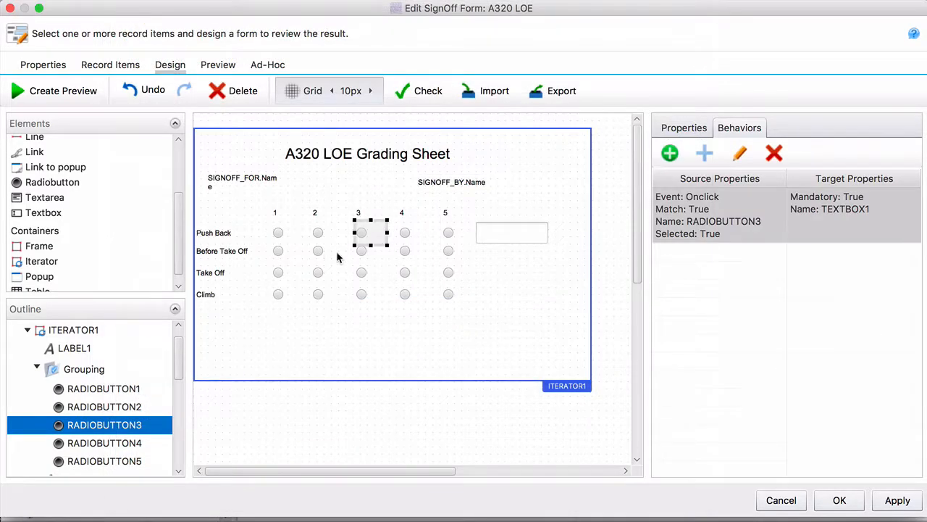
Add a behavior to the Push Back grade 2 radio button that makes TEXTBOX1 mandatory when the button is selected
{"action": "left_click", "coordinate": [318, 233]}
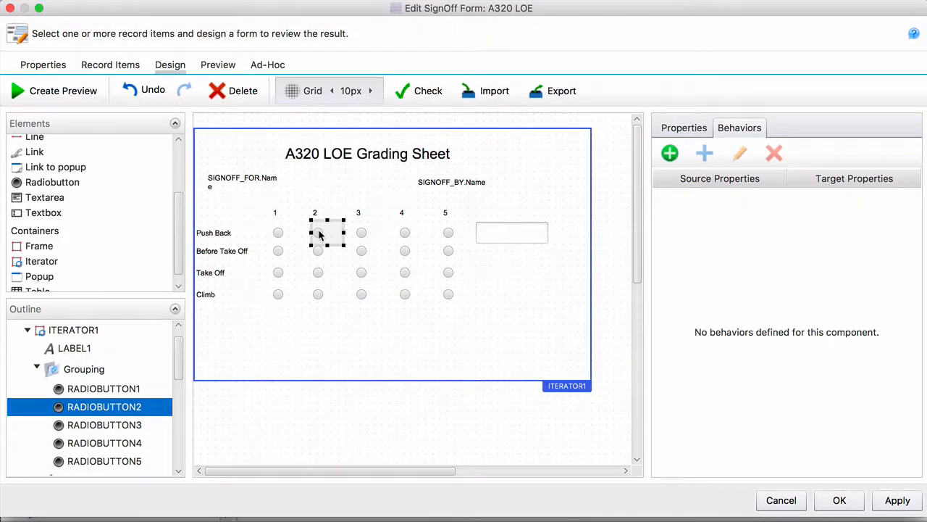
{"action": "left_click", "coordinate": [669, 153]}
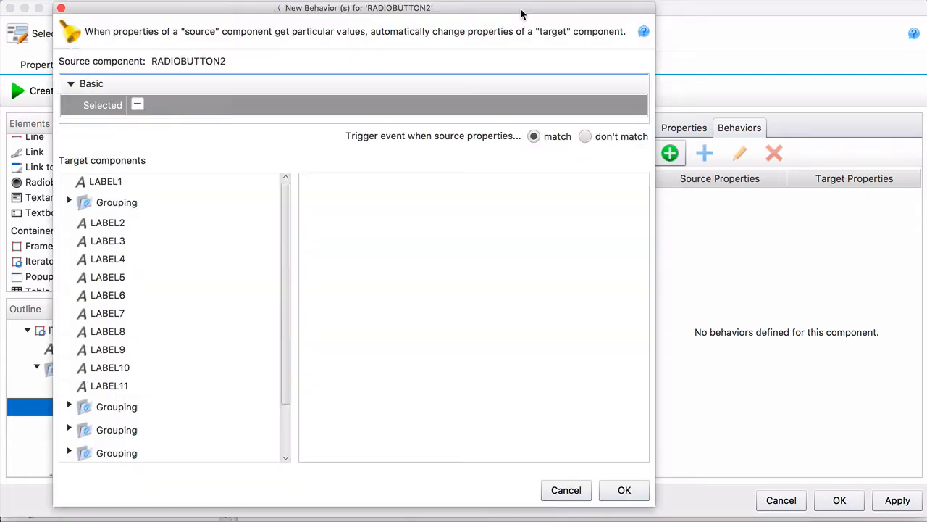
{"action": "left_click", "coordinate": [138, 105]}
{"action": "left_click_drag", "start_coordinate": [286, 261], "coordinate": [290, 343]}
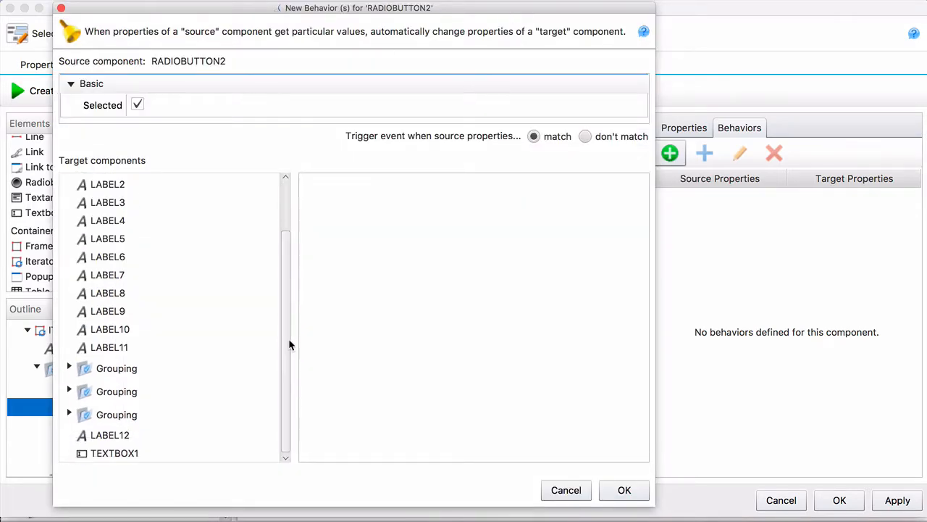
{"action": "left_click", "coordinate": [148, 452]}
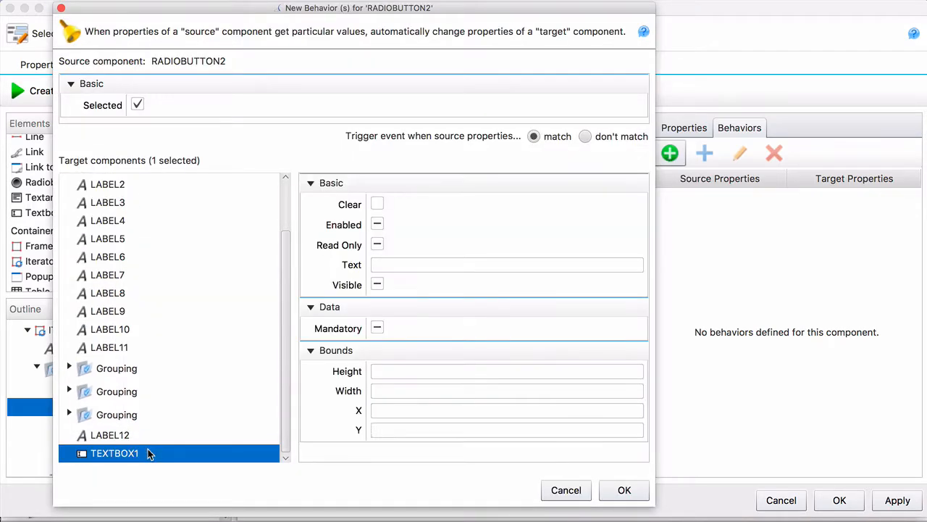
{"action": "left_click", "coordinate": [377, 327]}
{"action": "left_click", "coordinate": [625, 491]}
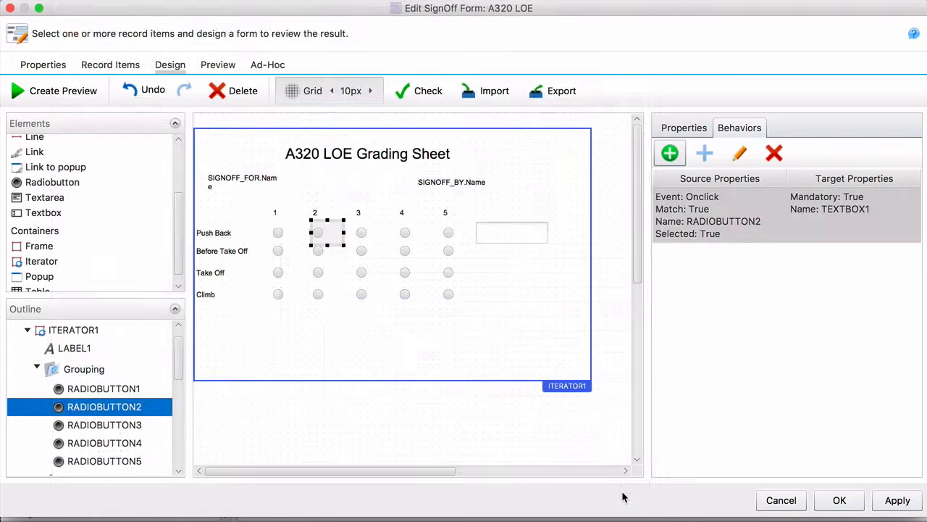
Add a behavior to the Push Back grade 1 radio button that makes TEXTBOX1 mandatory when the button is selected
{"action": "left_click", "coordinate": [278, 233]}
{"action": "left_click", "coordinate": [670, 153]}
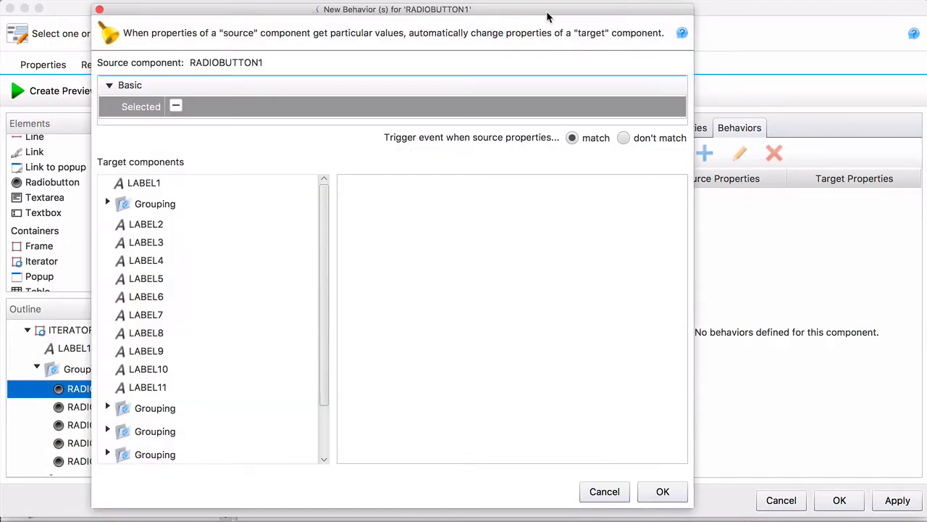
{"action": "left_click", "coordinate": [175, 105]}
{"action": "left_click_drag", "start_coordinate": [327, 241], "coordinate": [324, 332]}
{"action": "left_click", "coordinate": [176, 454]}
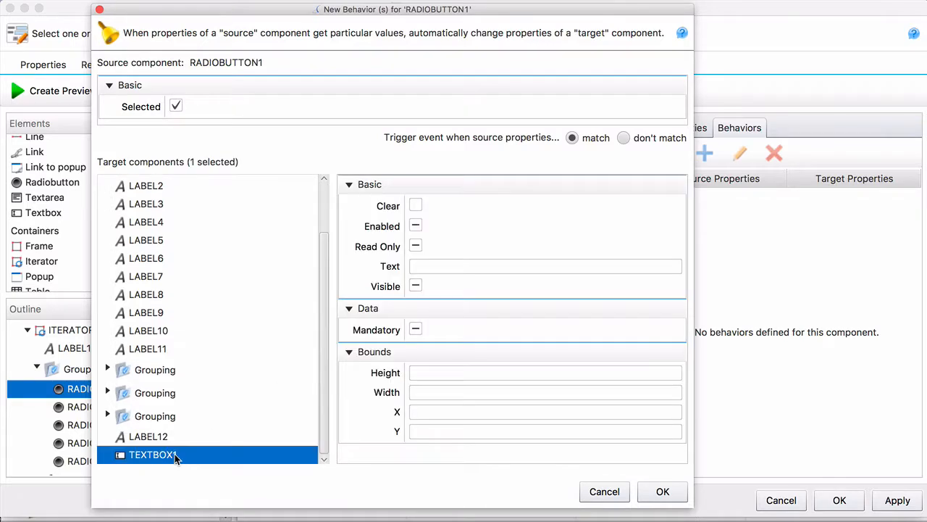
{"action": "left_click", "coordinate": [415, 329]}
{"action": "left_click", "coordinate": [661, 490]}
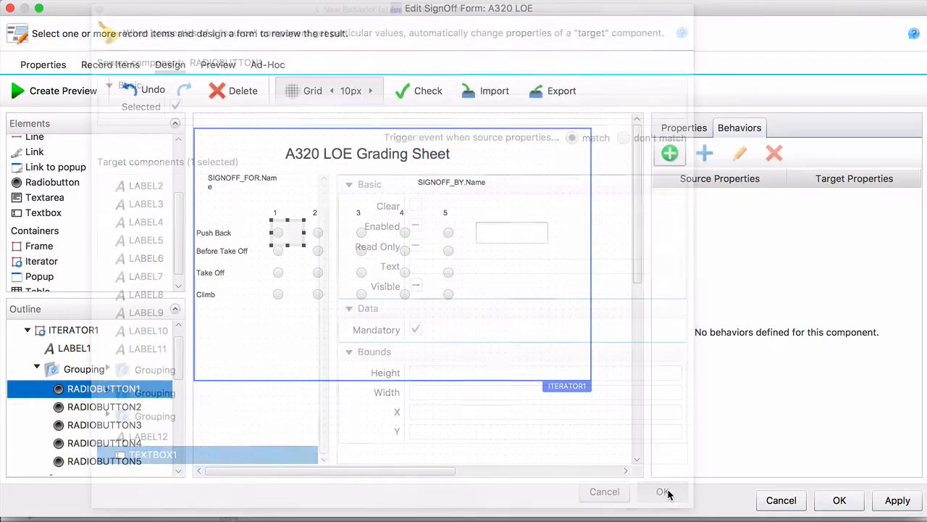
Place a label over the upper part of the Push Back textbox and set its text to "Please enter remarks..."
{"action": "left_click", "coordinate": [674, 133]}
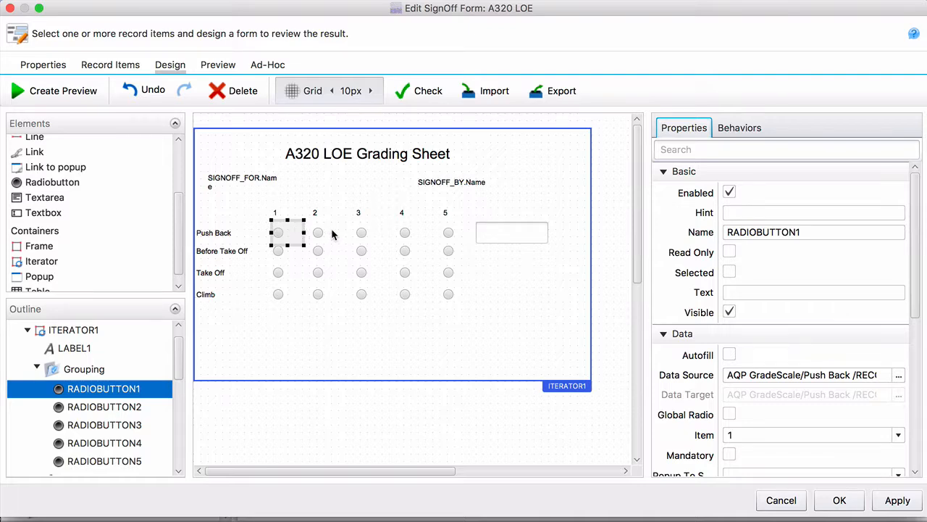
{"action": "left_click", "coordinate": [357, 332]}
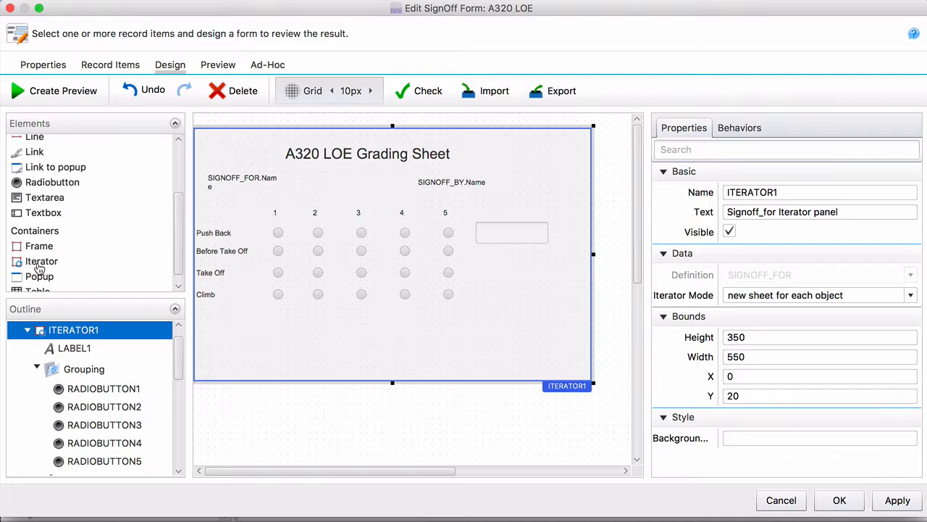
{"action": "left_click_drag", "start_coordinate": [175, 228], "coordinate": [176, 181]}
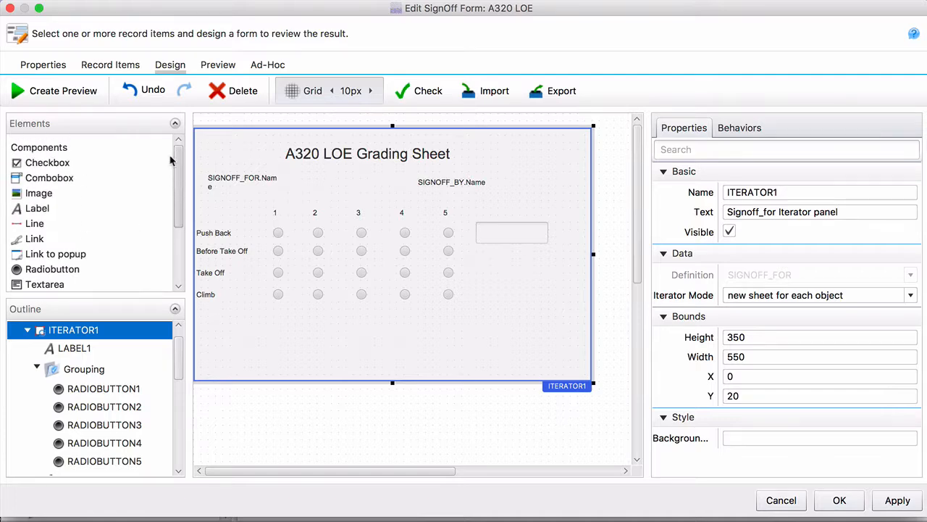
{"action": "left_click_drag", "start_coordinate": [42, 208], "coordinate": [497, 218]}
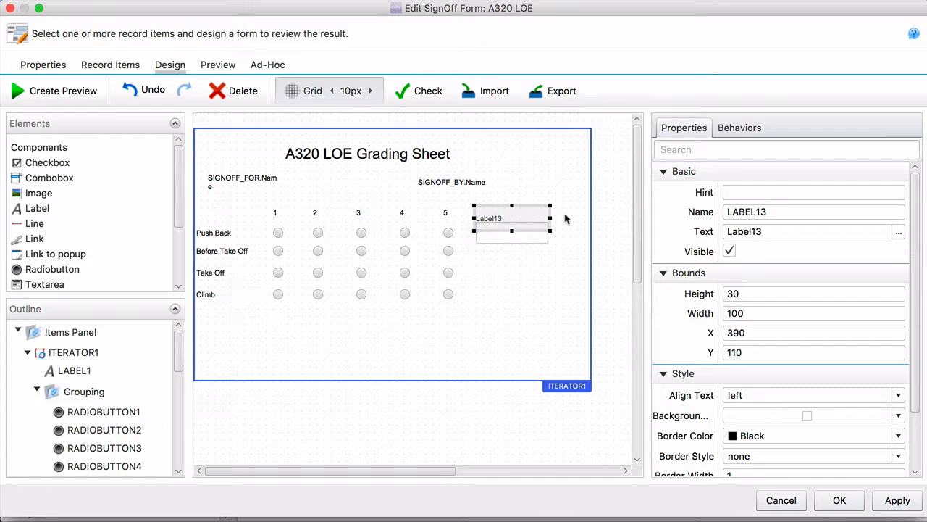
{"action": "left_click", "coordinate": [769, 231]}
{"action": "double_click", "coordinate": [768, 231]}
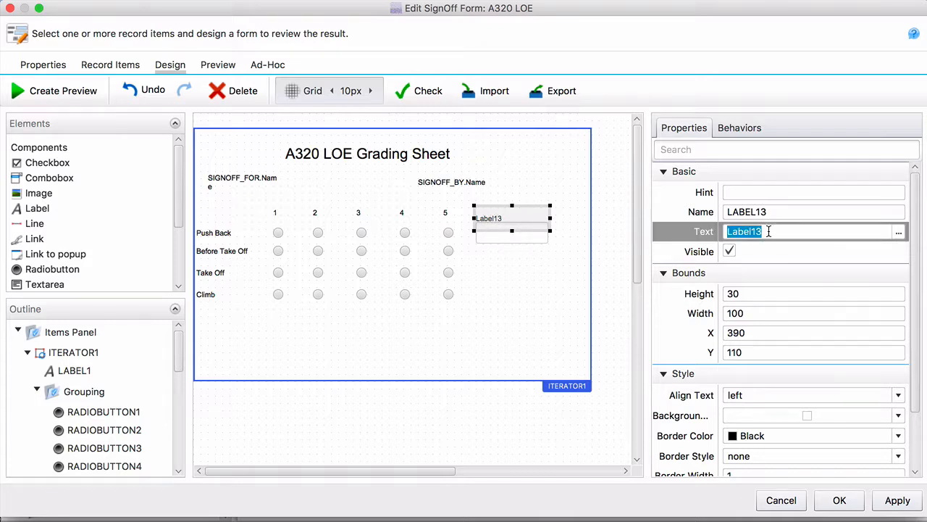
{"action": "type", "text": "Please enter a"}
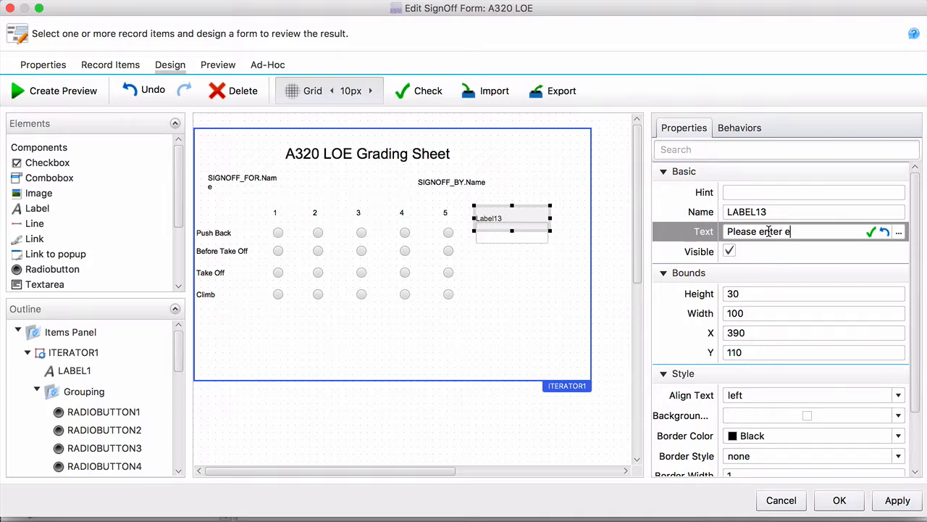
{"action": "key", "text": "BackSpace"}
{"action": "type", "text": "remarks..."}
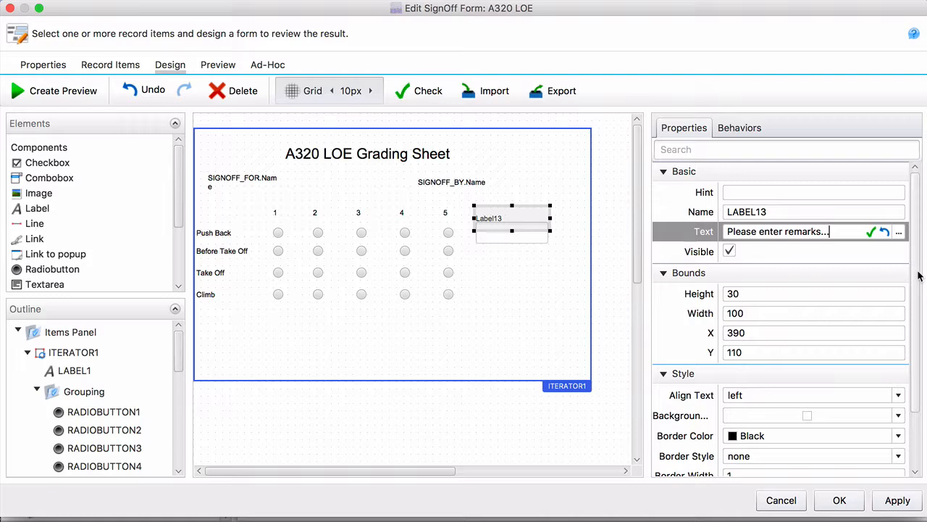
Set the remarks label's font color to dark red #990000 and its font style to bold
{"action": "scroll", "coordinate": [907, 279], "scroll_direction": "down", "scroll_amount": 3}
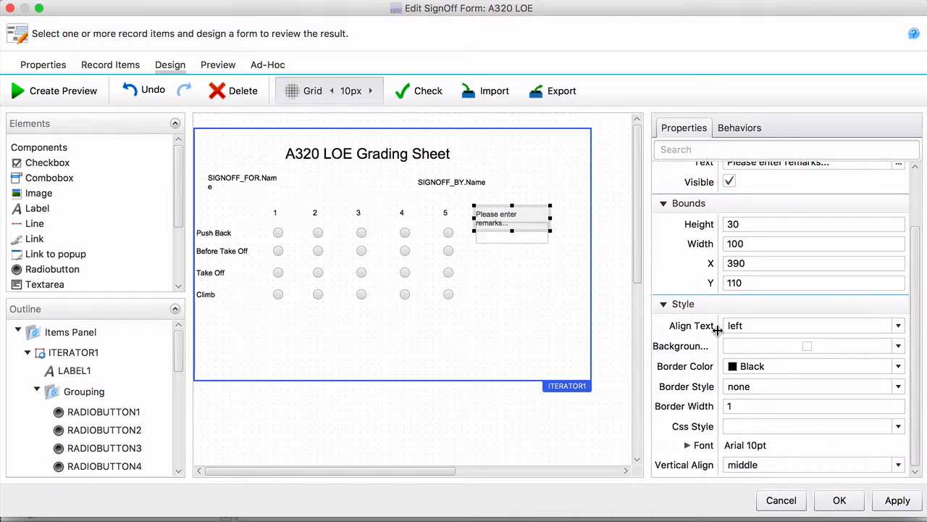
{"action": "left_click", "coordinate": [692, 446]}
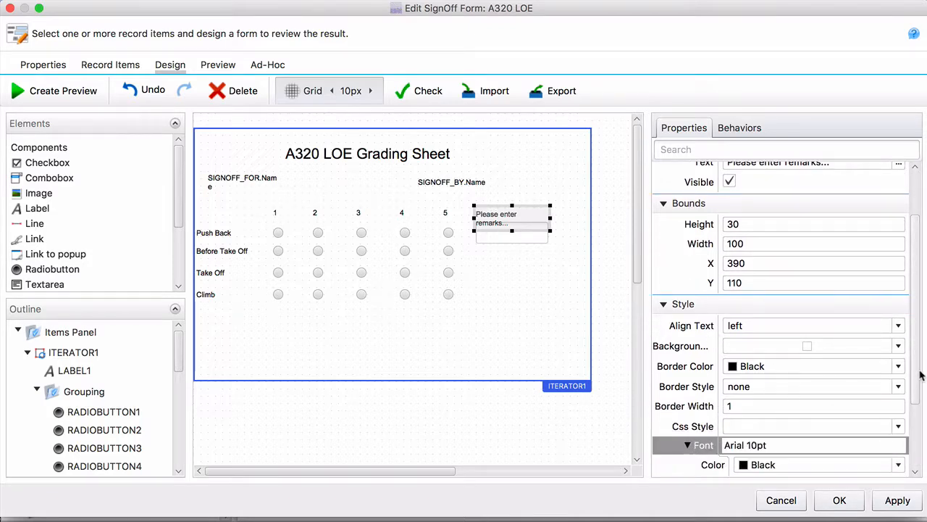
{"action": "scroll", "coordinate": [919, 375], "scroll_direction": "down", "scroll_amount": 4}
{"action": "left_click", "coordinate": [898, 364]}
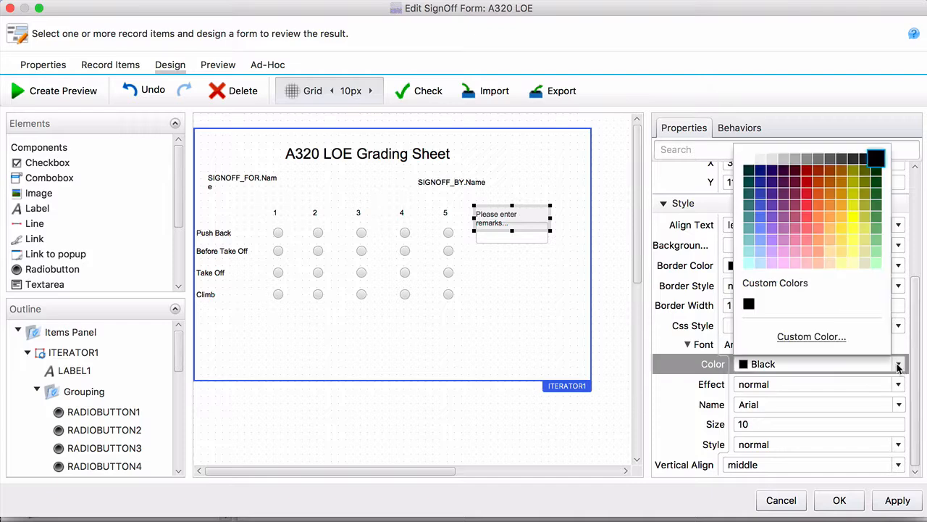
{"action": "left_click", "coordinate": [809, 178]}
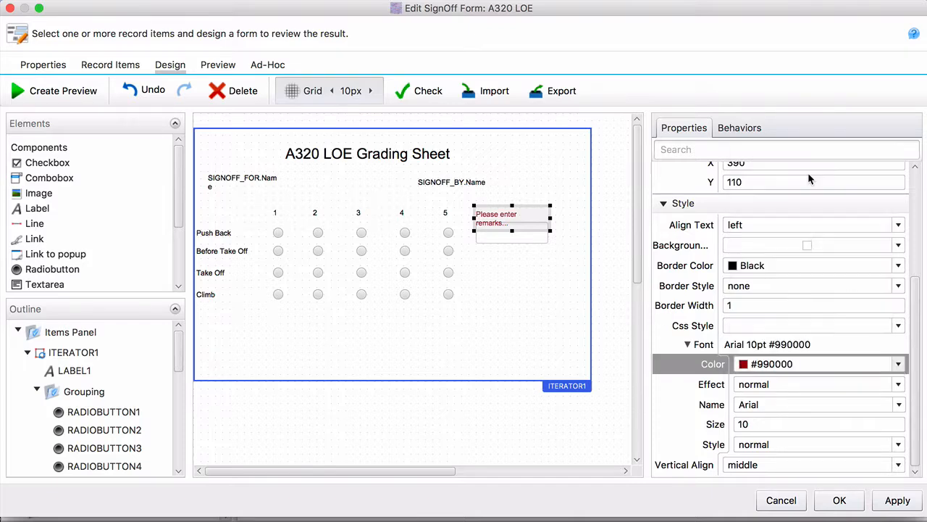
{"action": "left_click", "coordinate": [815, 446]}
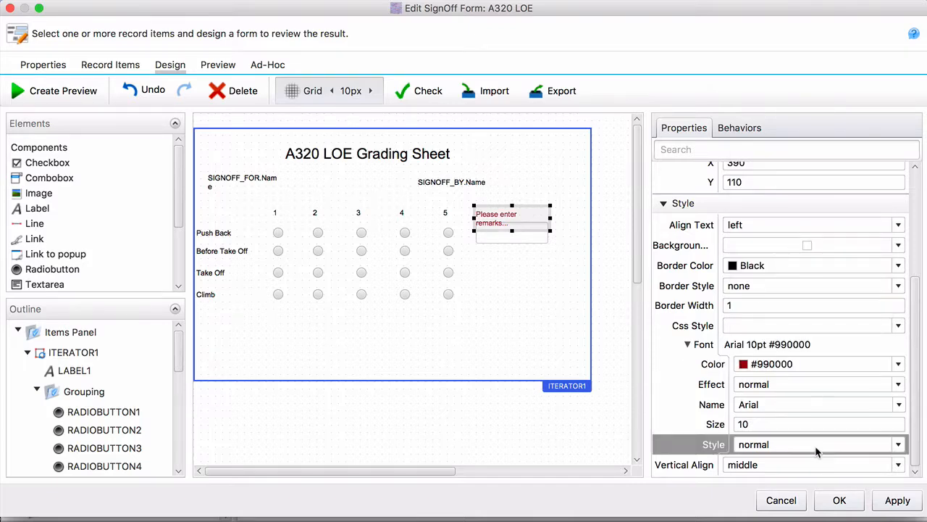
{"action": "left_click", "coordinate": [788, 499]}
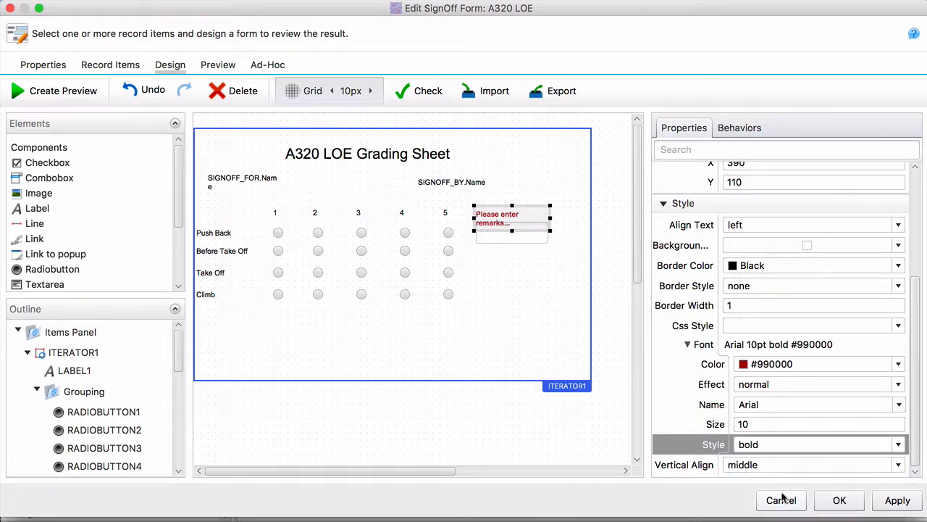
Move the "Please enter remarks..." label up to Y 100, just above the textbox, and make it invisible by default
{"action": "left_click", "coordinate": [474, 329]}
{"action": "left_click", "coordinate": [519, 215]}
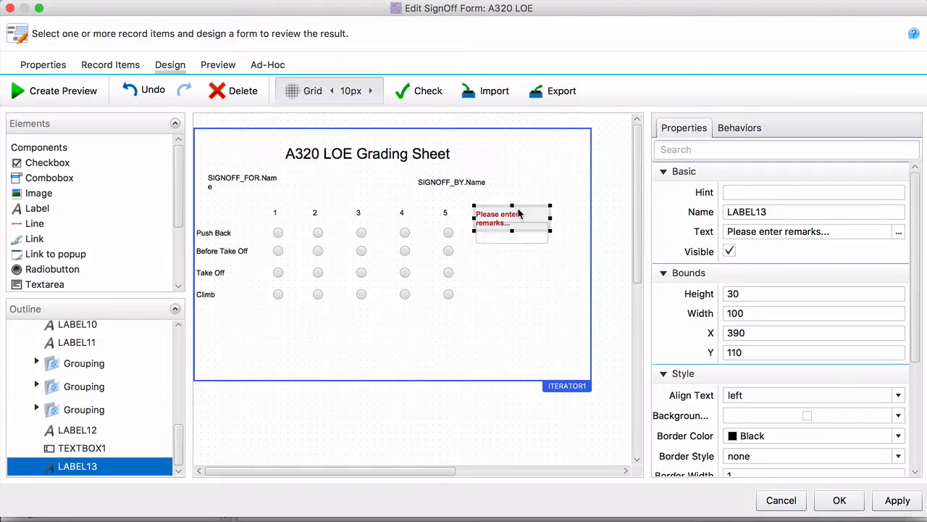
{"action": "left_click_drag", "start_coordinate": [519, 214], "coordinate": [519, 207]}
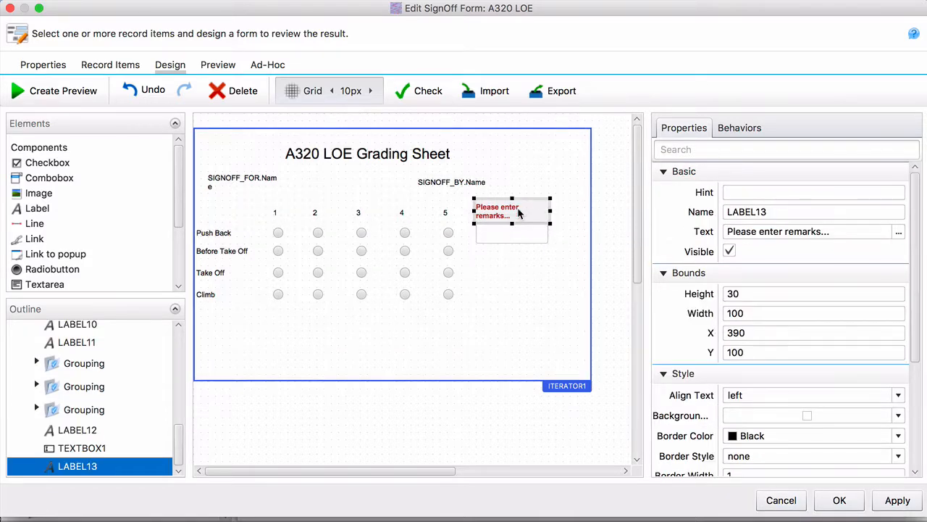
{"action": "left_click", "coordinate": [729, 252]}
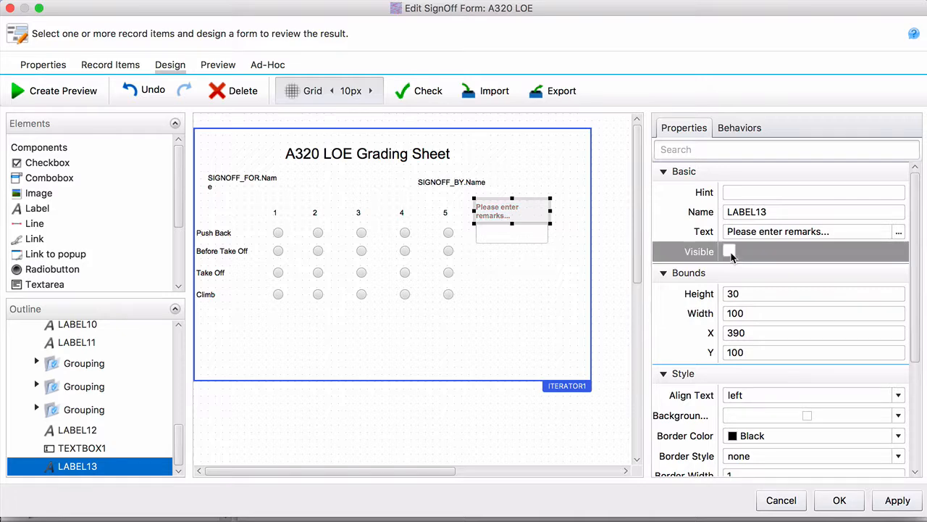
Add a behavior to the Push Back grade 3 radio button that makes LABEL13 visible when the button is selected
{"action": "left_click", "coordinate": [361, 233]}
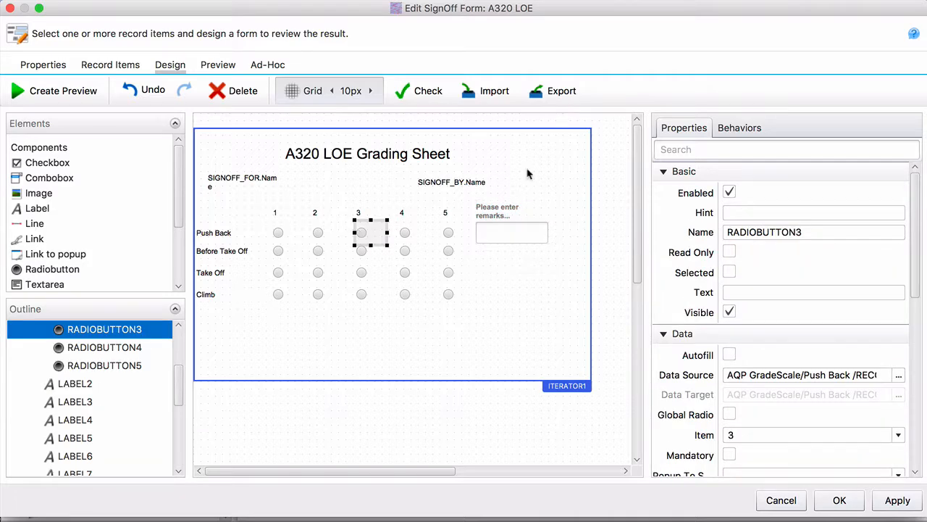
{"action": "left_click", "coordinate": [735, 134]}
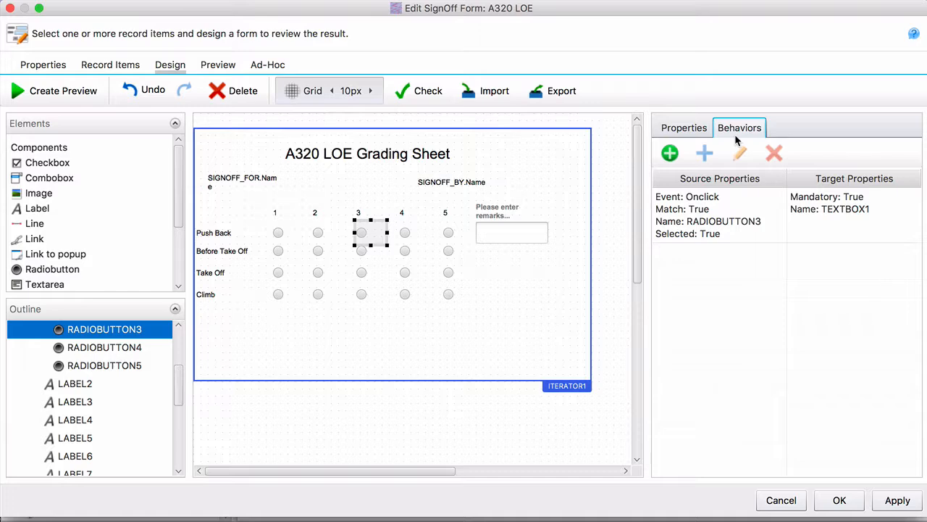
{"action": "left_click", "coordinate": [669, 154]}
{"action": "left_click", "coordinate": [182, 104]}
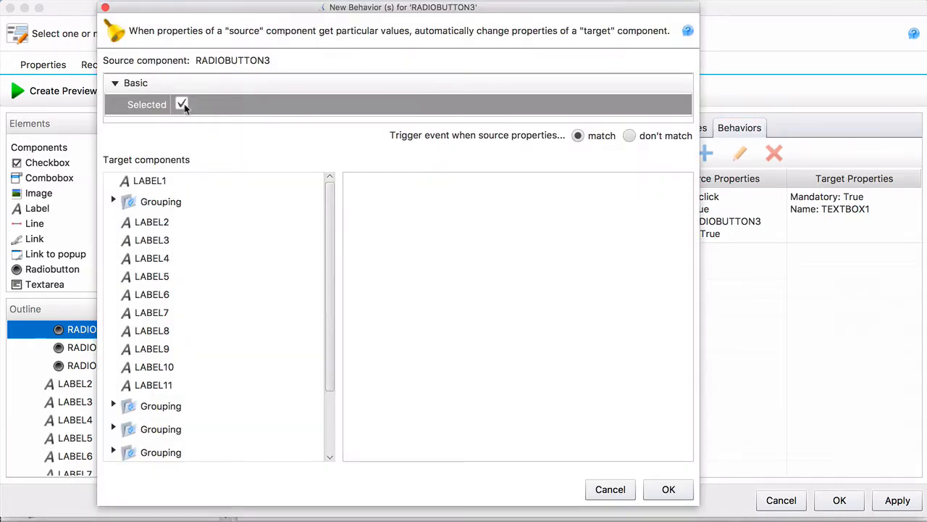
{"action": "left_click", "coordinate": [326, 245]}
{"action": "left_click_drag", "start_coordinate": [327, 245], "coordinate": [330, 344]}
{"action": "left_click", "coordinate": [164, 452]}
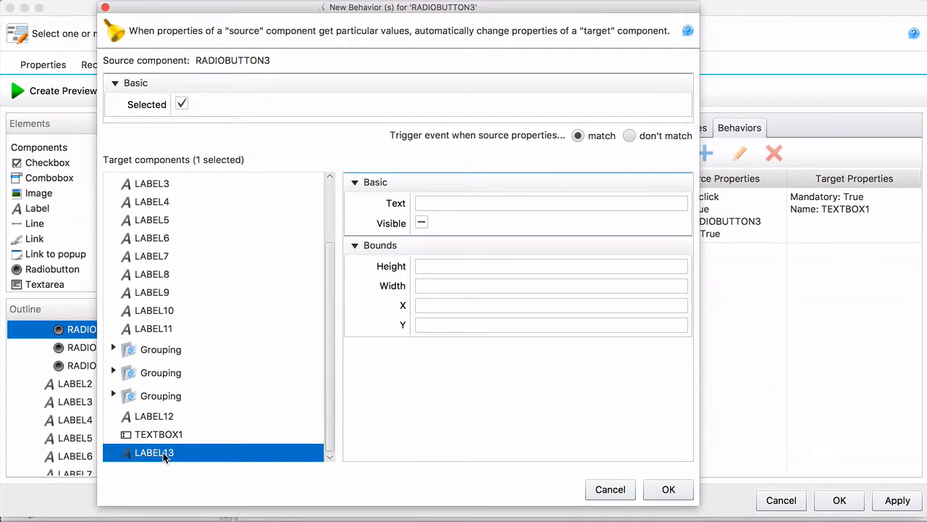
{"action": "left_click", "coordinate": [420, 222]}
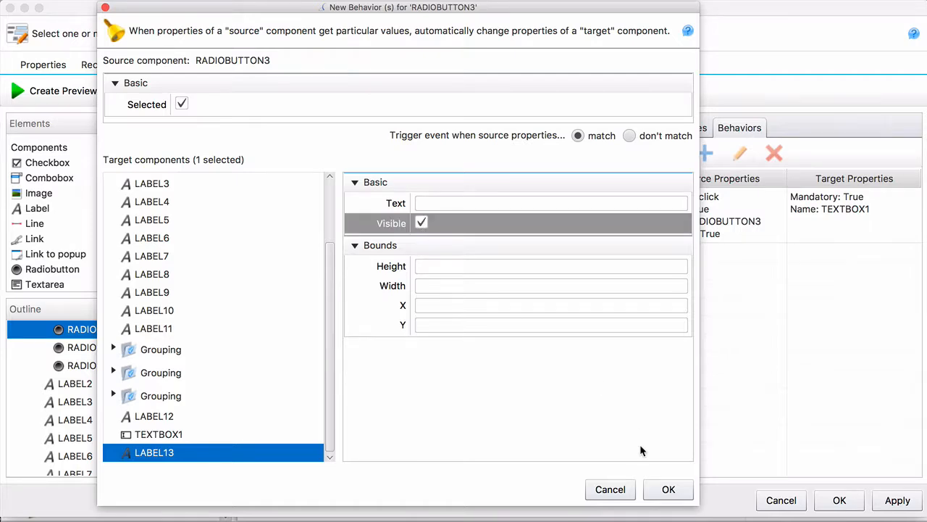
{"action": "left_click", "coordinate": [668, 490]}
Add a behavior to the Push Back grade 2 radio button that makes LABEL13 visible when the button is selected
{"action": "left_click", "coordinate": [318, 232]}
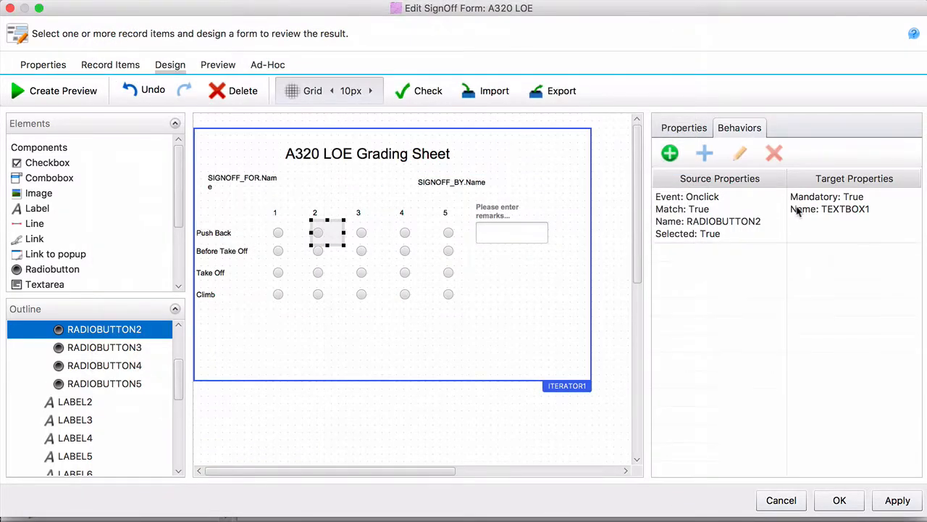
{"action": "left_click", "coordinate": [671, 153]}
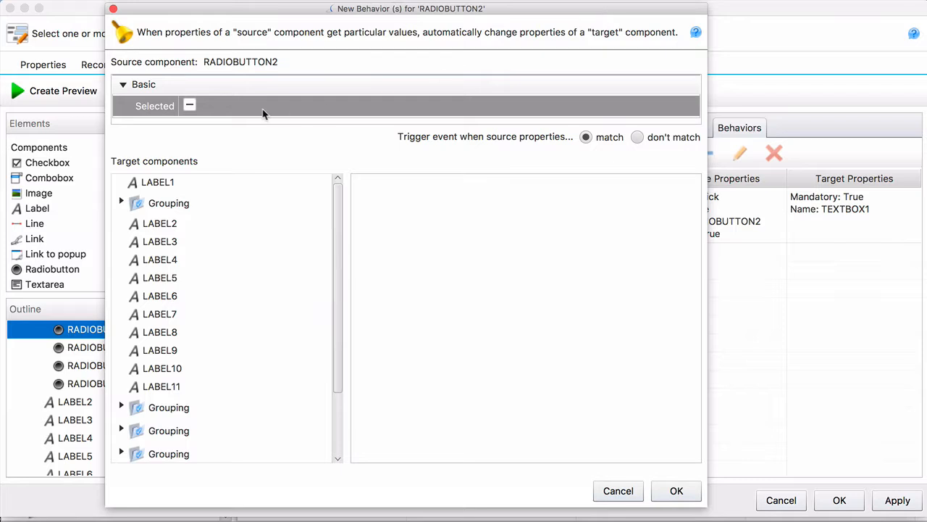
{"action": "left_click", "coordinate": [189, 105]}
{"action": "left_click", "coordinate": [330, 335]}
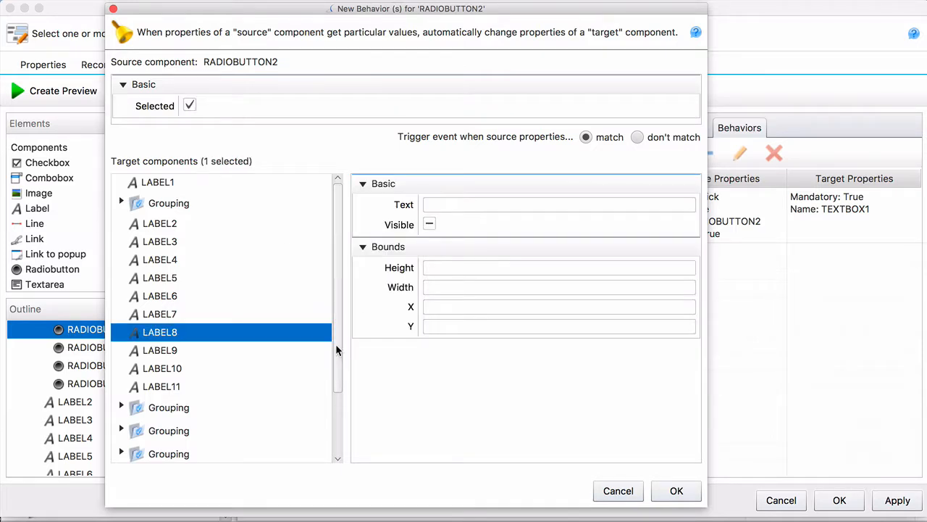
{"action": "scroll", "coordinate": [336, 431], "scroll_direction": "down", "scroll_amount": 3}
{"action": "left_click", "coordinate": [213, 454]}
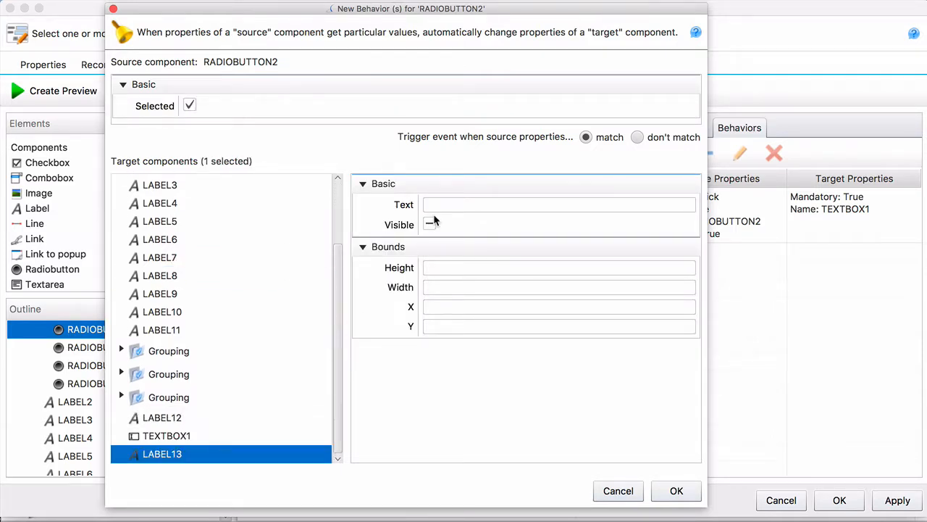
{"action": "left_click", "coordinate": [430, 225]}
{"action": "left_click", "coordinate": [676, 491]}
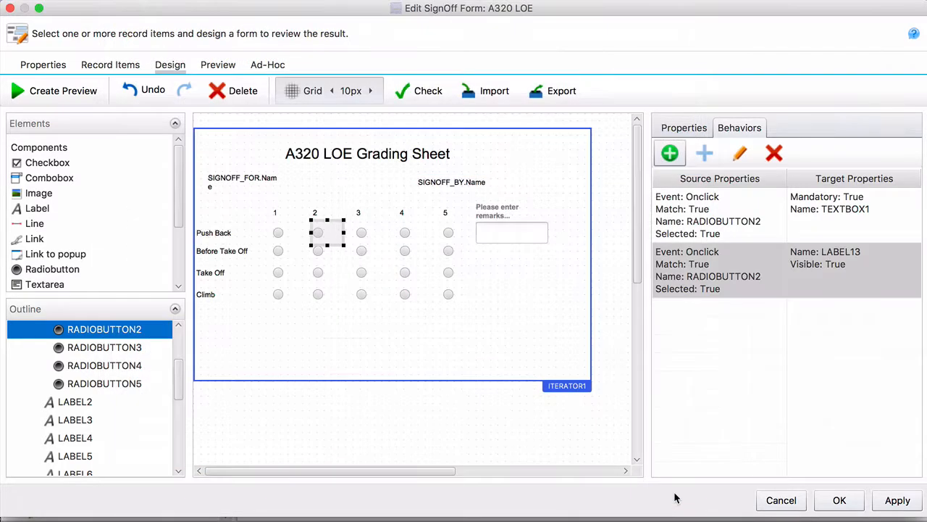
Add a behavior to the Push Back grade 1 radio button that makes LABEL13 visible when selected, and save the sign-off form
{"action": "left_click", "coordinate": [278, 232]}
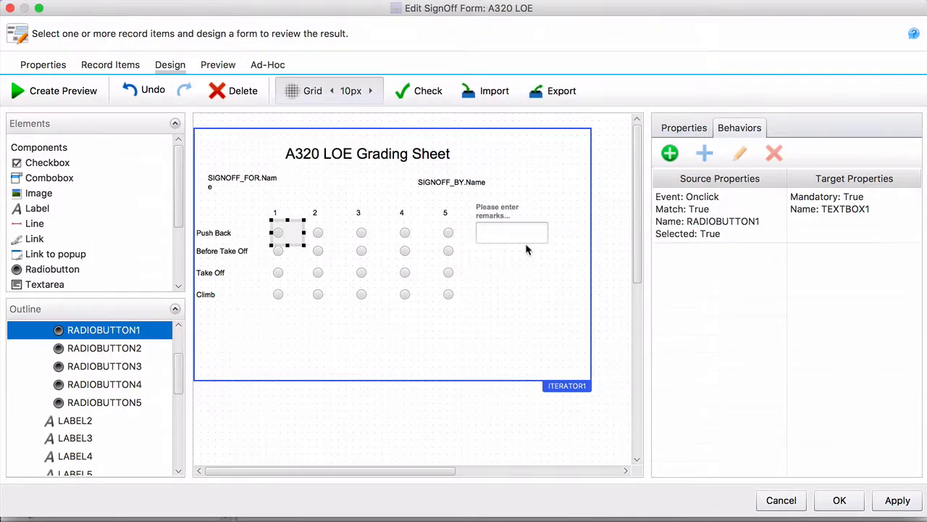
{"action": "left_click", "coordinate": [669, 153]}
{"action": "left_click", "coordinate": [169, 107]}
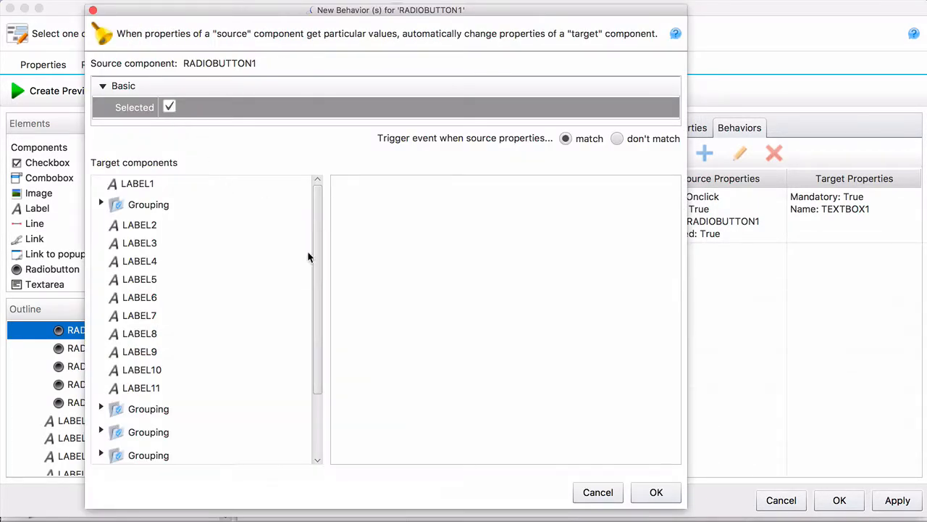
{"action": "left_click_drag", "start_coordinate": [312, 283], "coordinate": [248, 413]}
{"action": "left_click", "coordinate": [164, 453]}
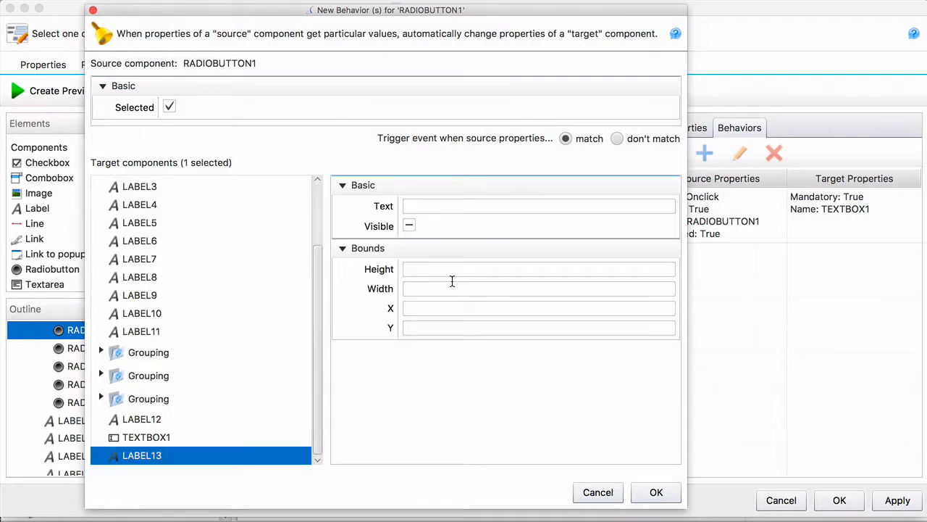
{"action": "left_click", "coordinate": [410, 227]}
{"action": "left_click", "coordinate": [655, 492]}
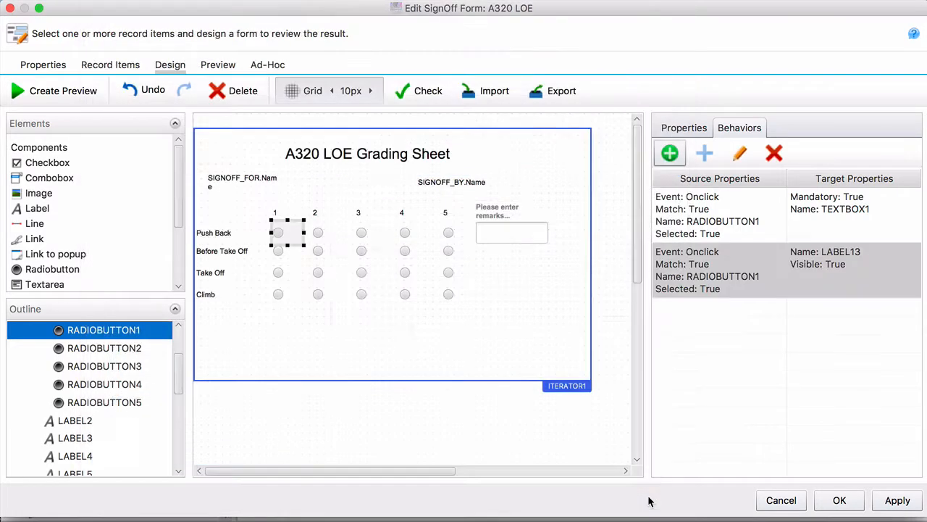
{"action": "left_click", "coordinate": [509, 335]}
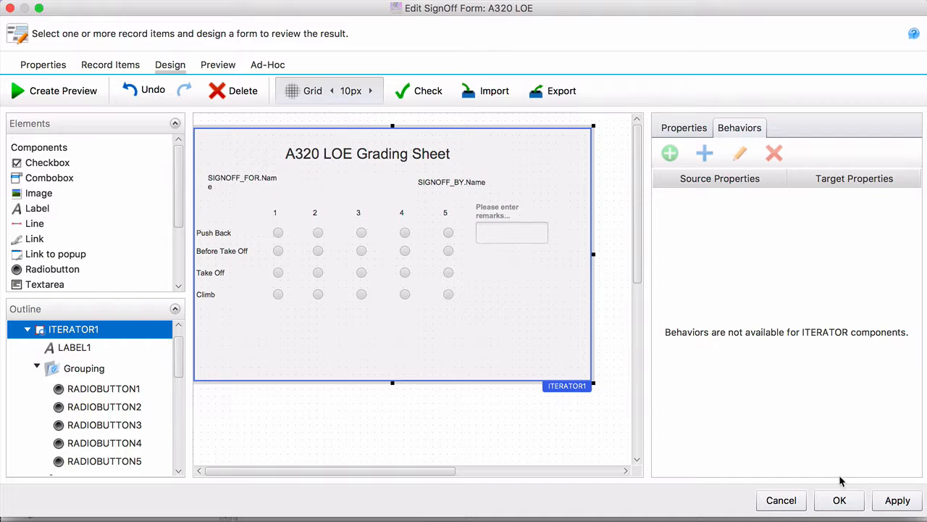
{"action": "left_click", "coordinate": [840, 500]}
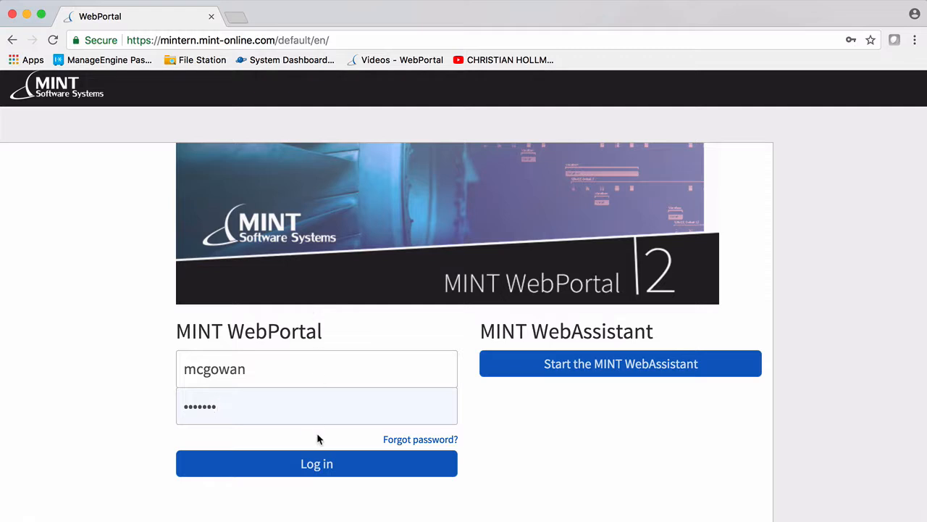
Log in to the MINT WebPortal in the browser, entering the account password for the prefilled user
{"action": "left_click", "coordinate": [314, 463]}
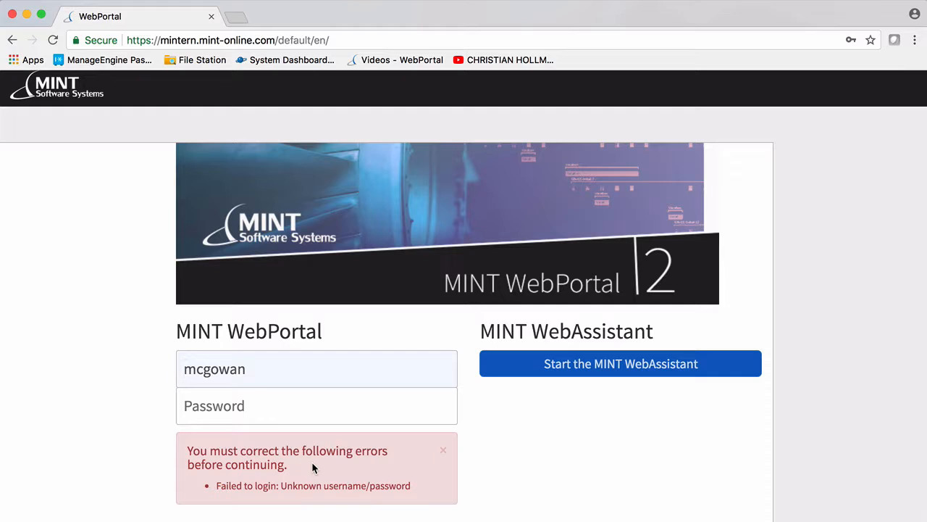
{"action": "left_click", "coordinate": [261, 396]}
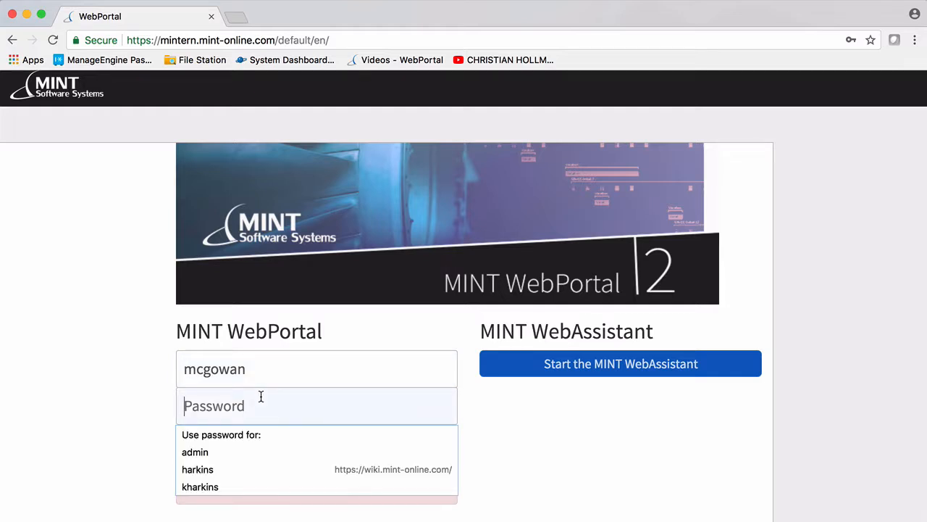
{"action": "type", "text": "••••••"}
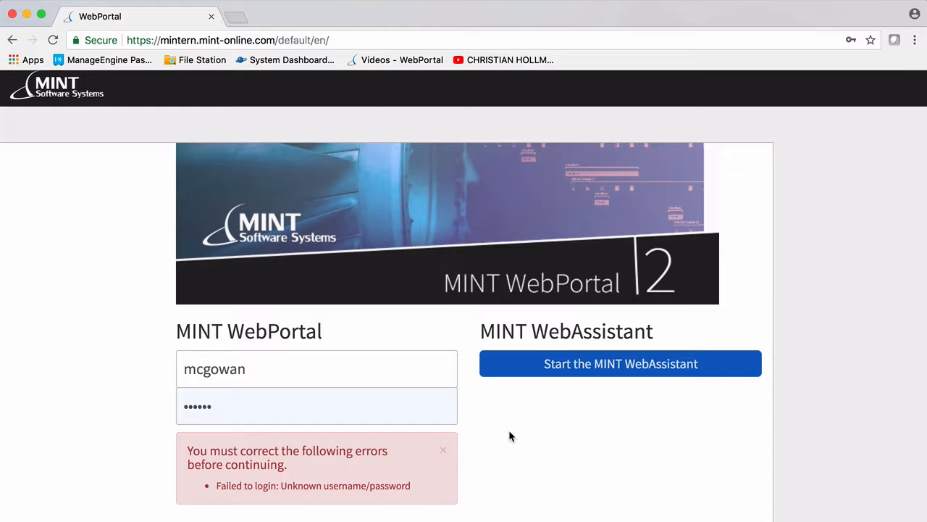
{"action": "scroll", "coordinate": [509, 435], "scroll_direction": "down", "scroll_amount": 3}
{"action": "left_click", "coordinate": [440, 464]}
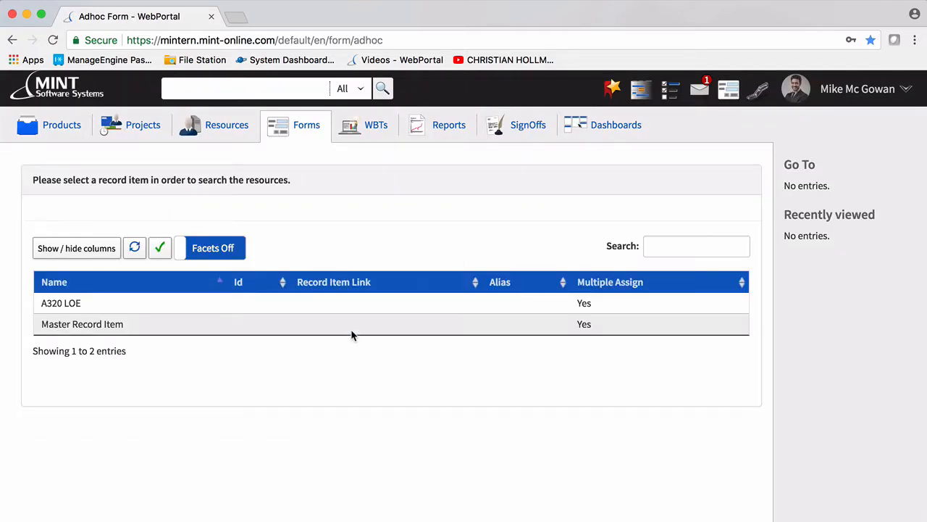
Open the A320 LOE ad-hoc form for the second resource in the list of people to grade
{"action": "left_click", "coordinate": [58, 304]}
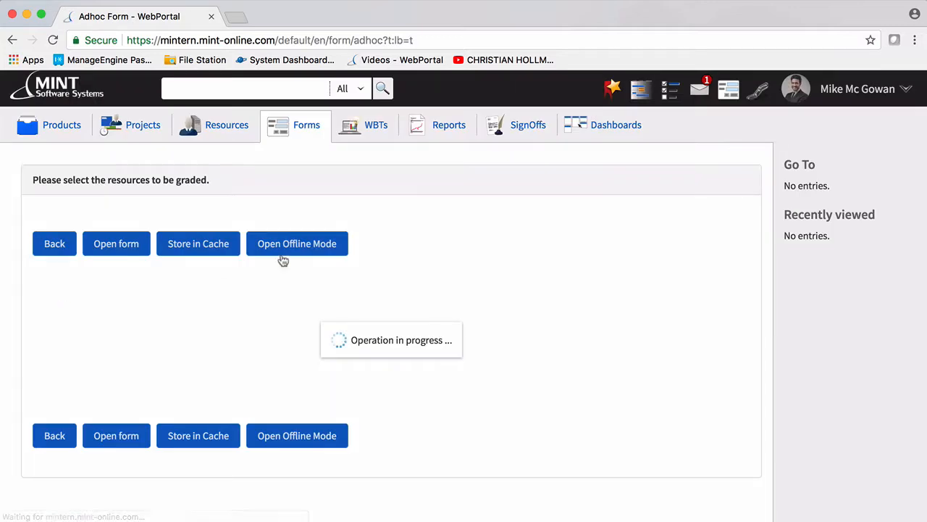
{"action": "left_click", "coordinate": [57, 336]}
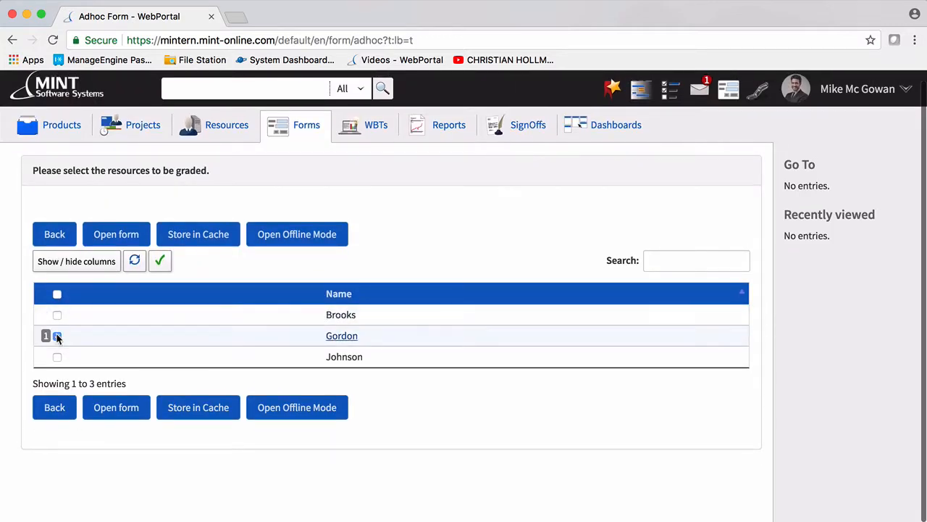
{"action": "left_click", "coordinate": [137, 411]}
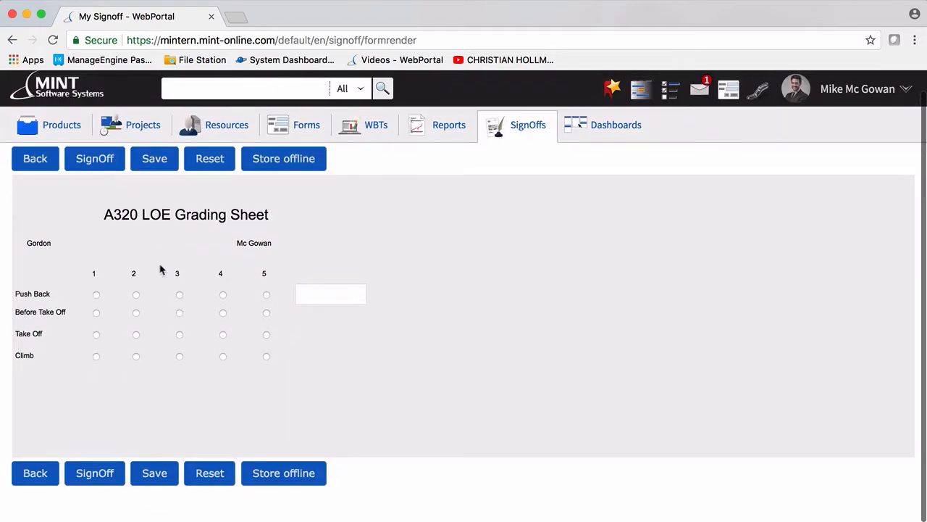
Grade Push Back as 2 and try to sign off the form with the remarks textbox left empty
{"action": "left_click", "coordinate": [136, 294]}
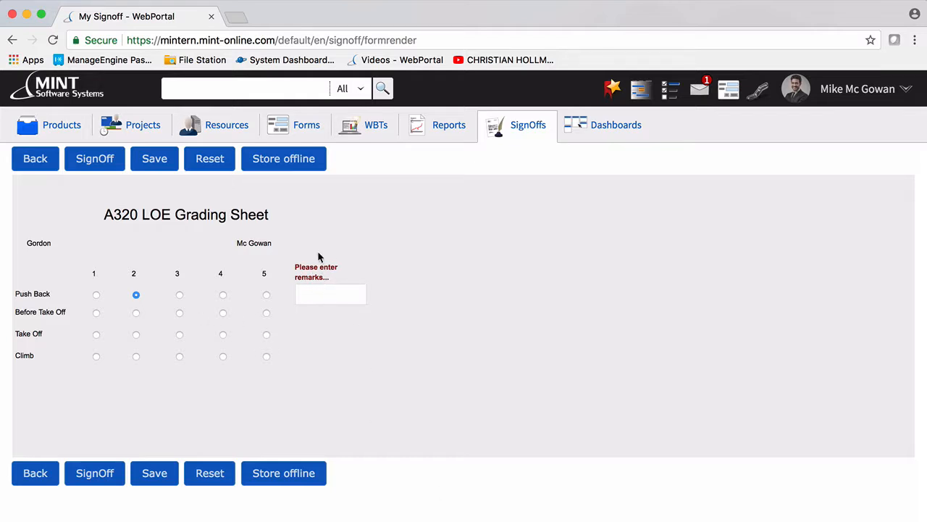
{"action": "left_click", "coordinate": [102, 471]}
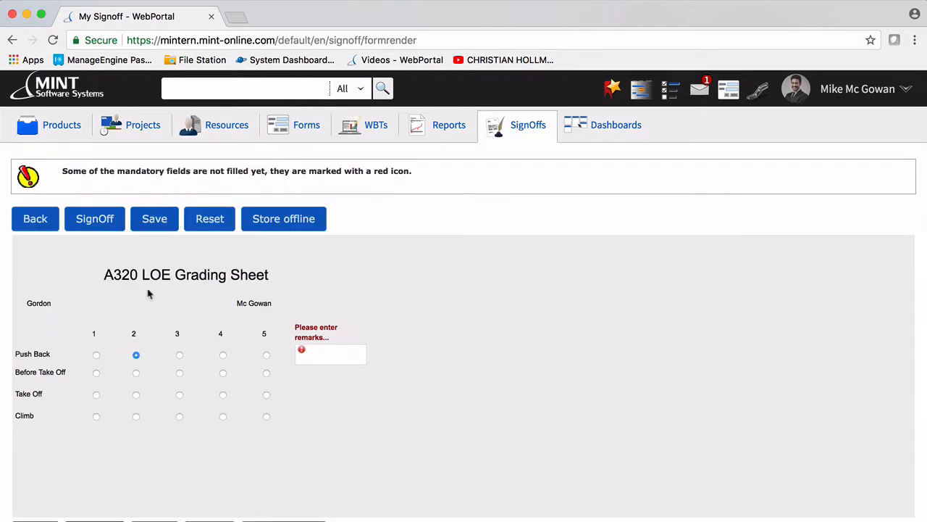